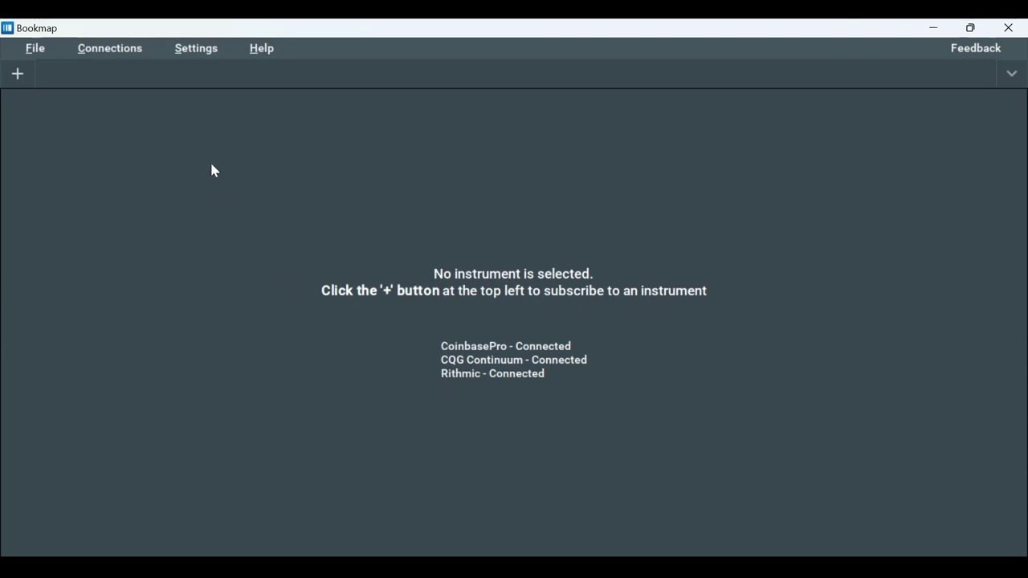
# Review the plugins manager from Bookmap's settings, then close it.
pyautogui.click(202, 50)
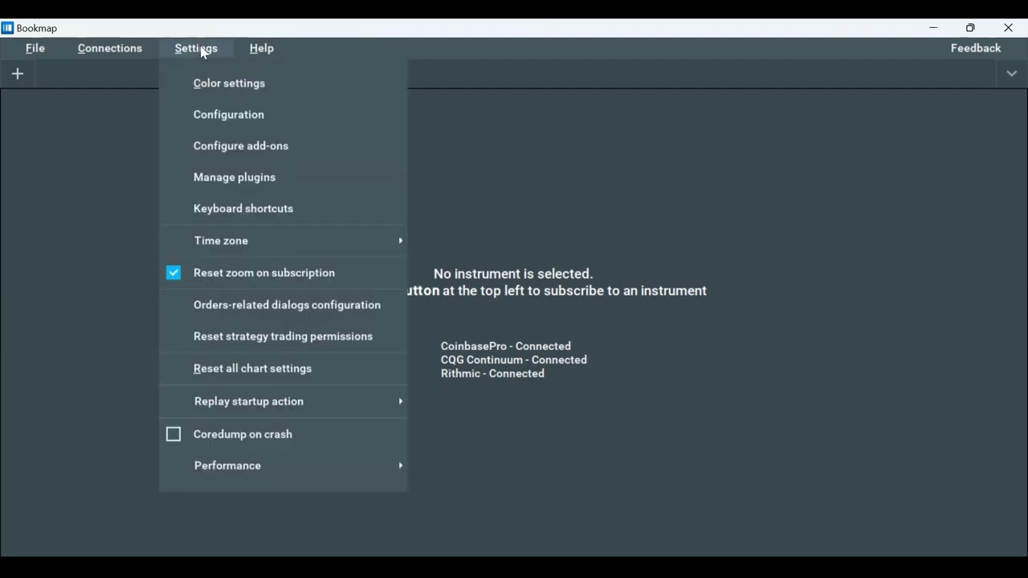
pyautogui.click(220, 178)
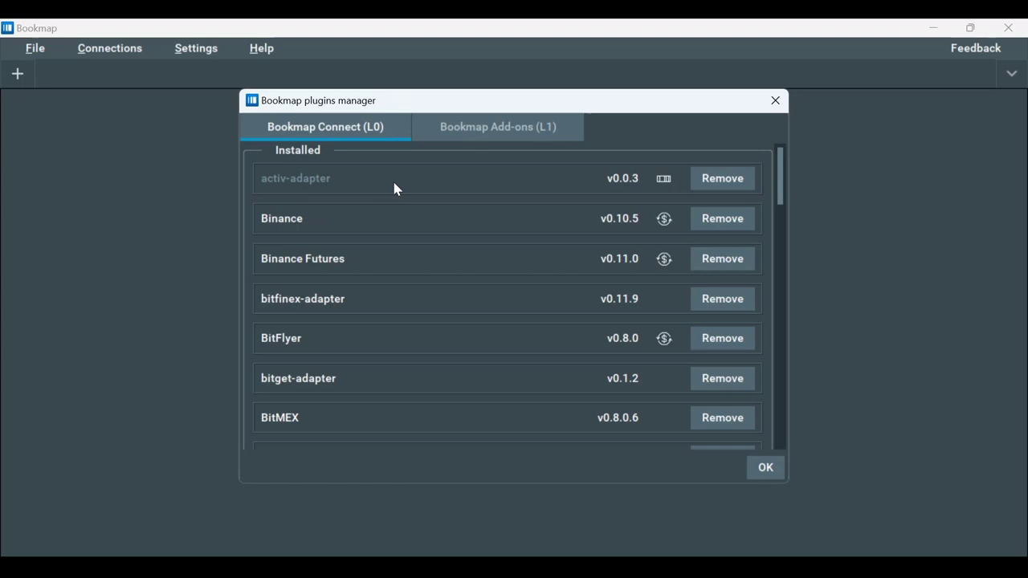
pyautogui.moveTo(782, 179); pyautogui.dragTo(767, 339)
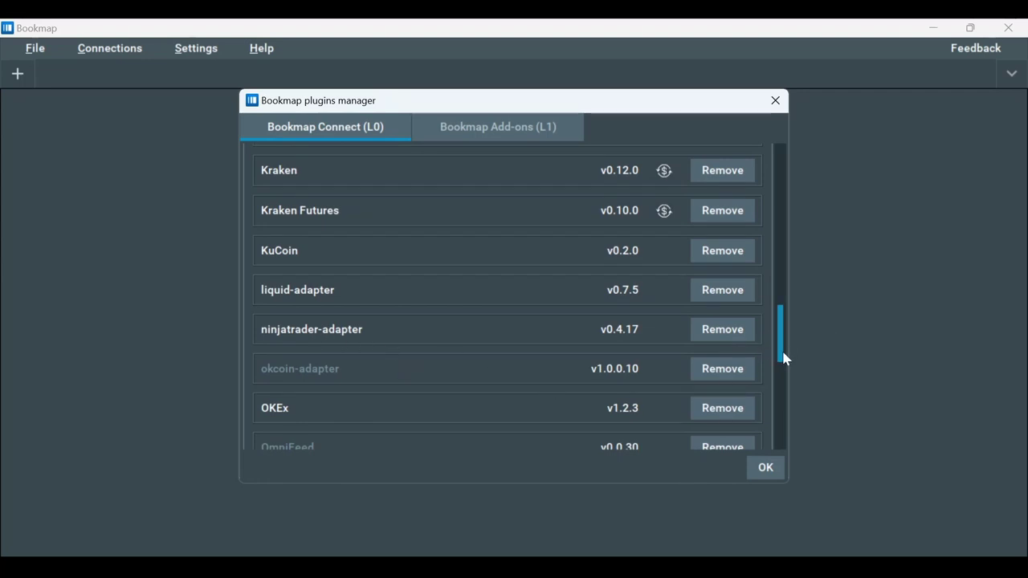
pyautogui.moveTo(783, 357); pyautogui.dragTo(779, 444)
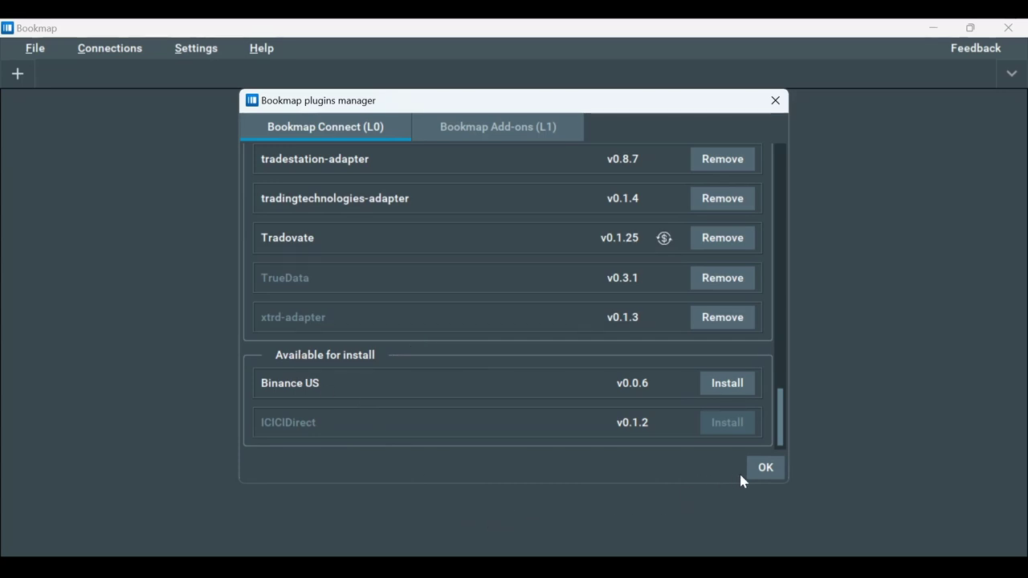
pyautogui.click(760, 470)
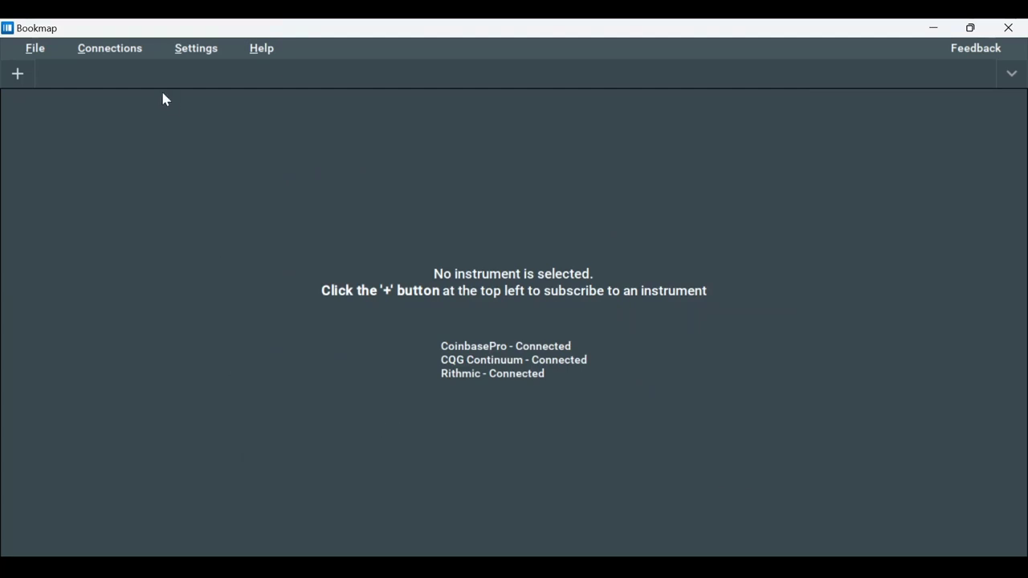
# Create a new connection with Ninja Trader as the platform in connectivity configuration.
pyautogui.click(126, 59)
pyautogui.click(123, 438)
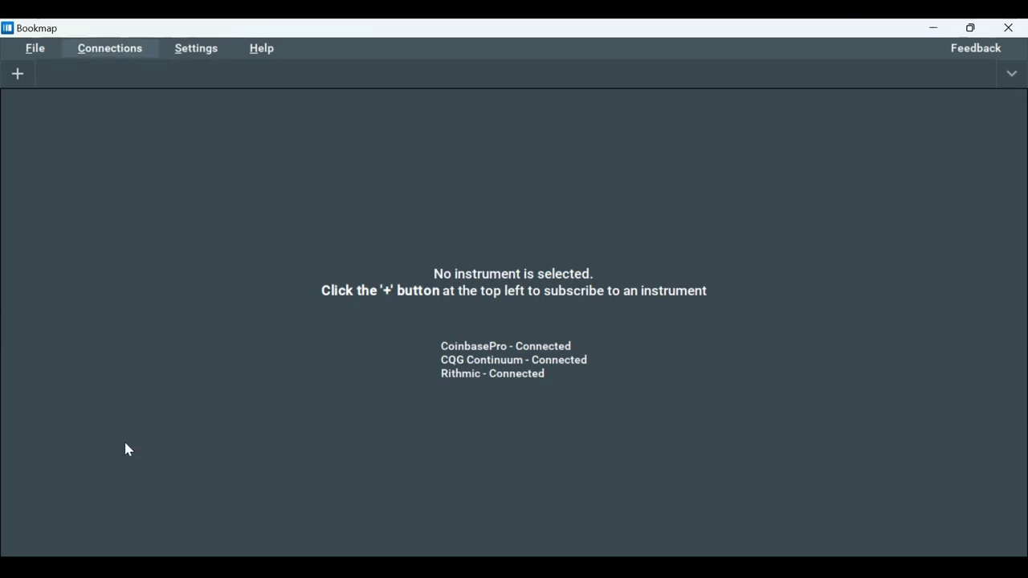
pyautogui.click(283, 544)
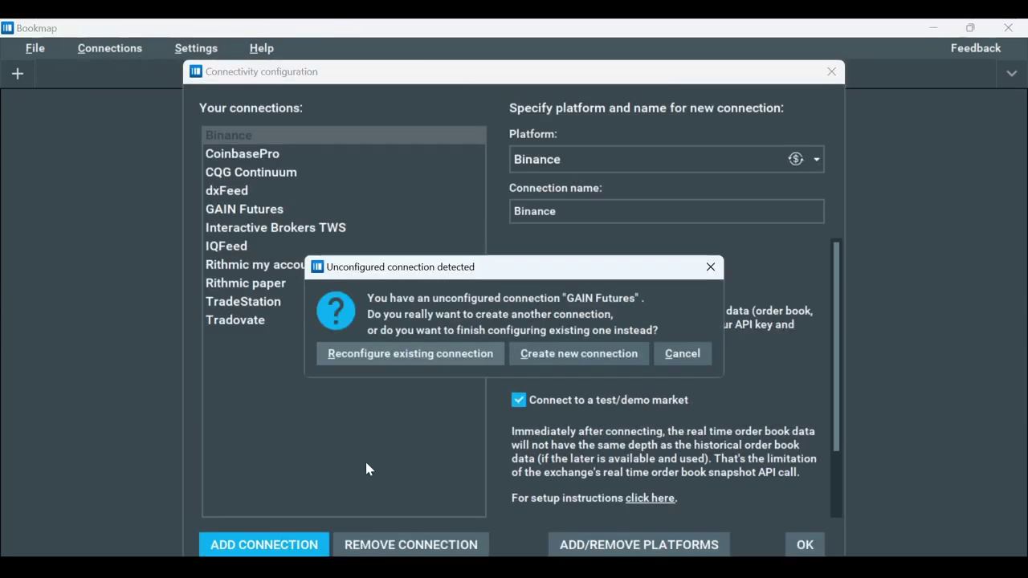
pyautogui.click(563, 354)
pyautogui.click(572, 159)
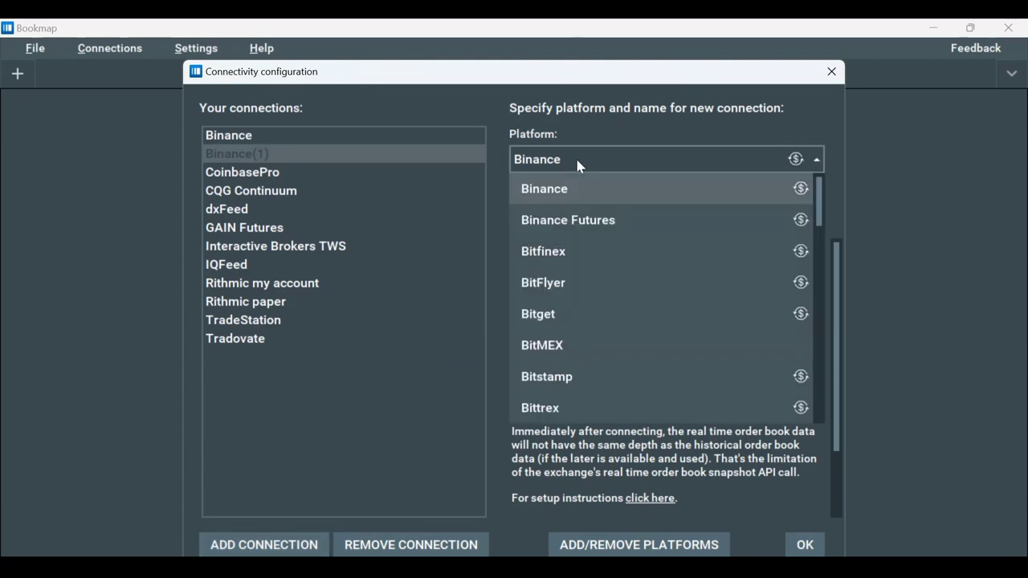
pyautogui.moveTo(819, 210); pyautogui.dragTo(809, 361)
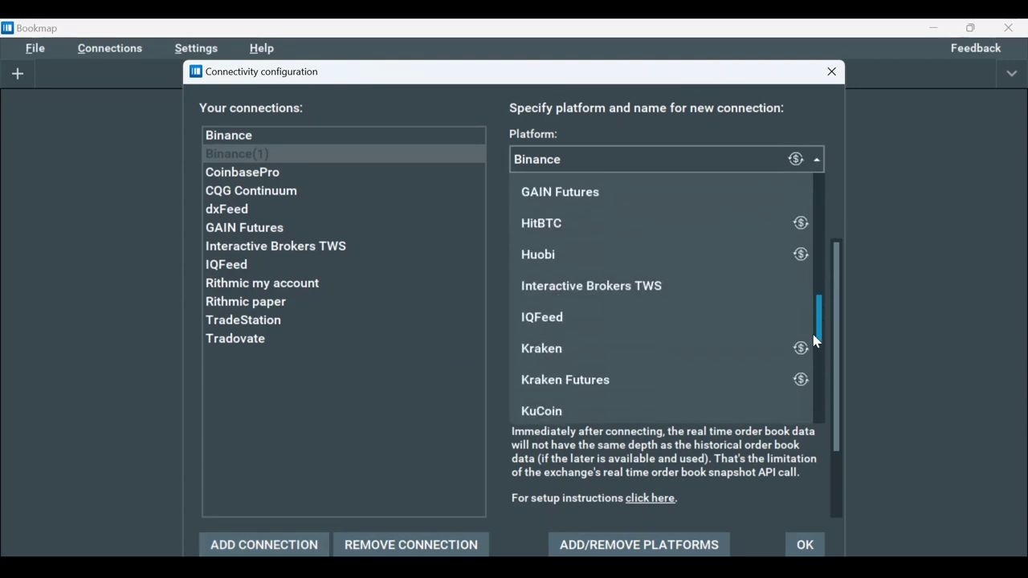
pyautogui.click(690, 374)
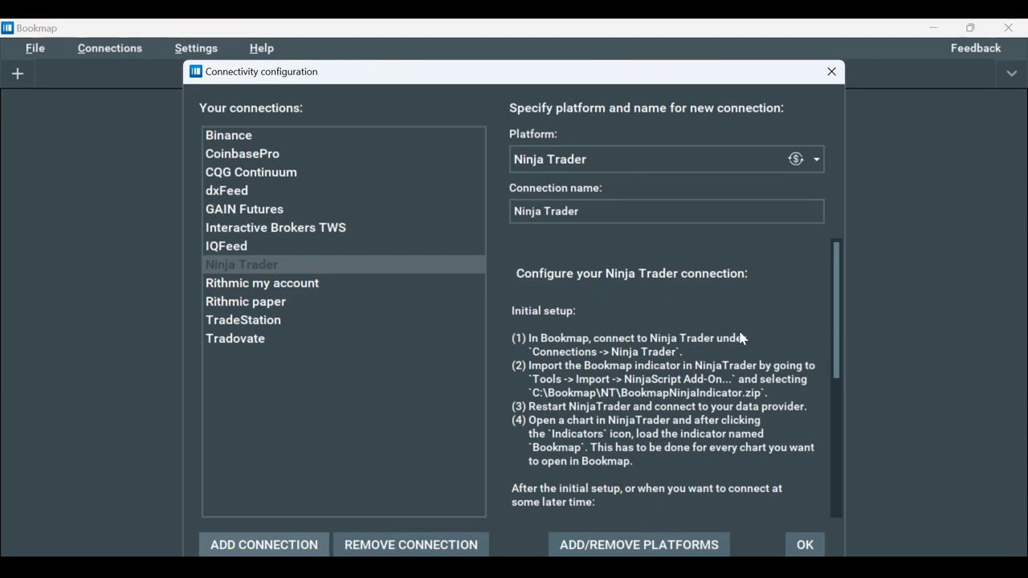
pyautogui.moveTo(841, 329)
pyautogui.mouseDown()
pyautogui.moveTo(826, 472)
pyautogui.moveTo(822, 326)
pyautogui.mouseUp()
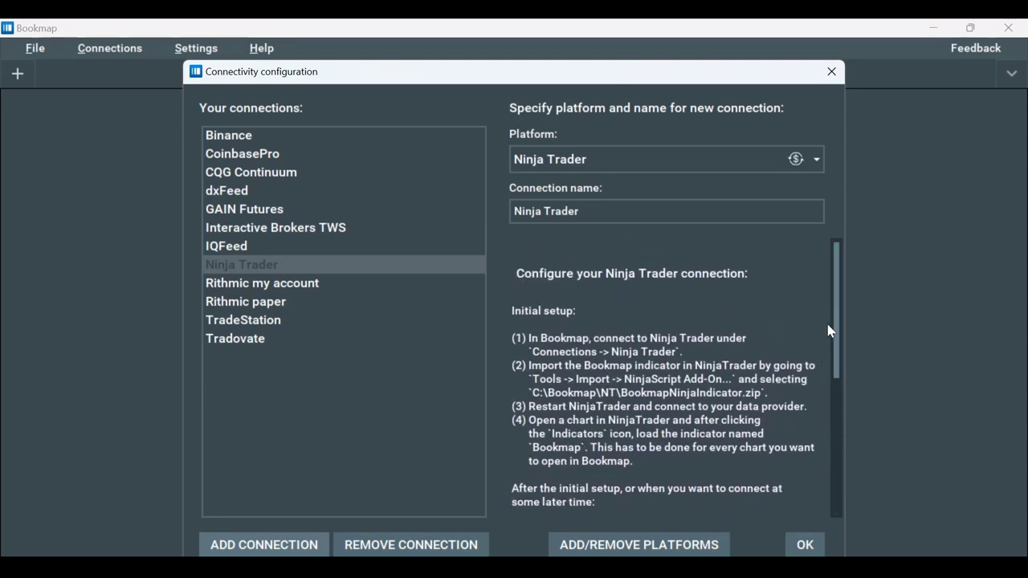
pyautogui.click(806, 544)
pyautogui.click(111, 50)
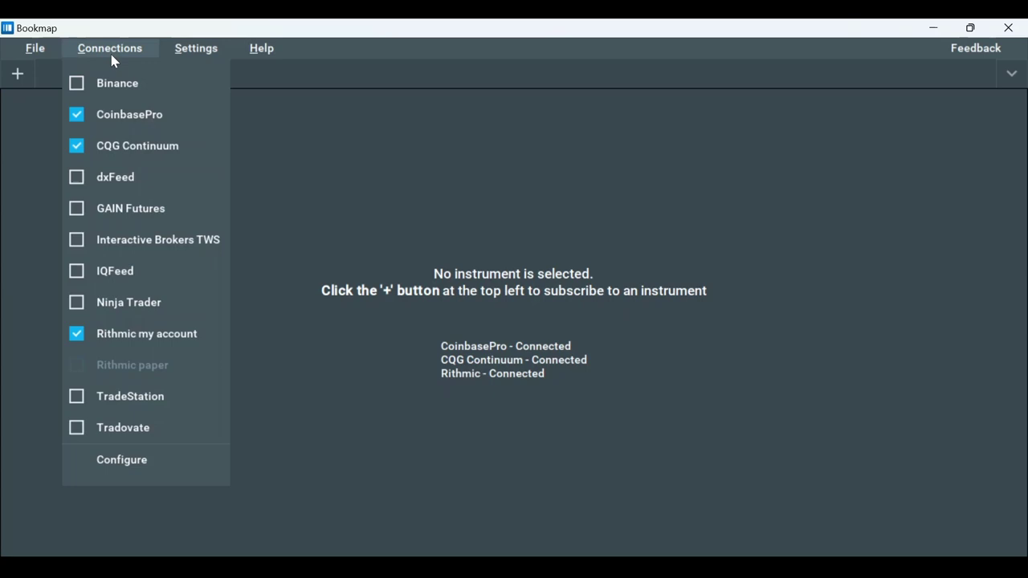
# Enable the Ninja Trader connection, then browse NinjaTrader's NinjaScript Add-On import and cancel it.
pyautogui.click(74, 303)
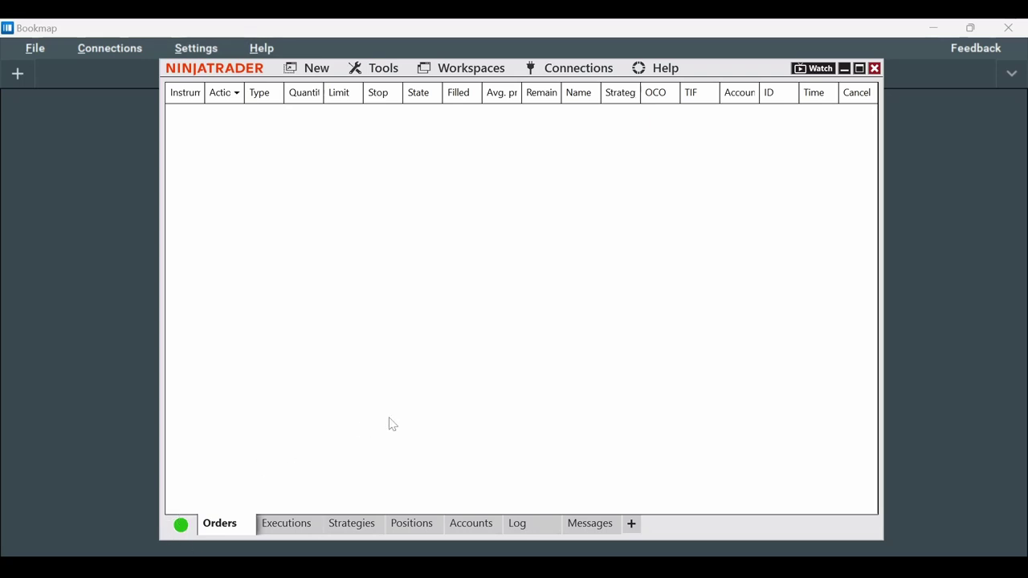
pyautogui.click(393, 72)
pyautogui.moveTo(393, 247)
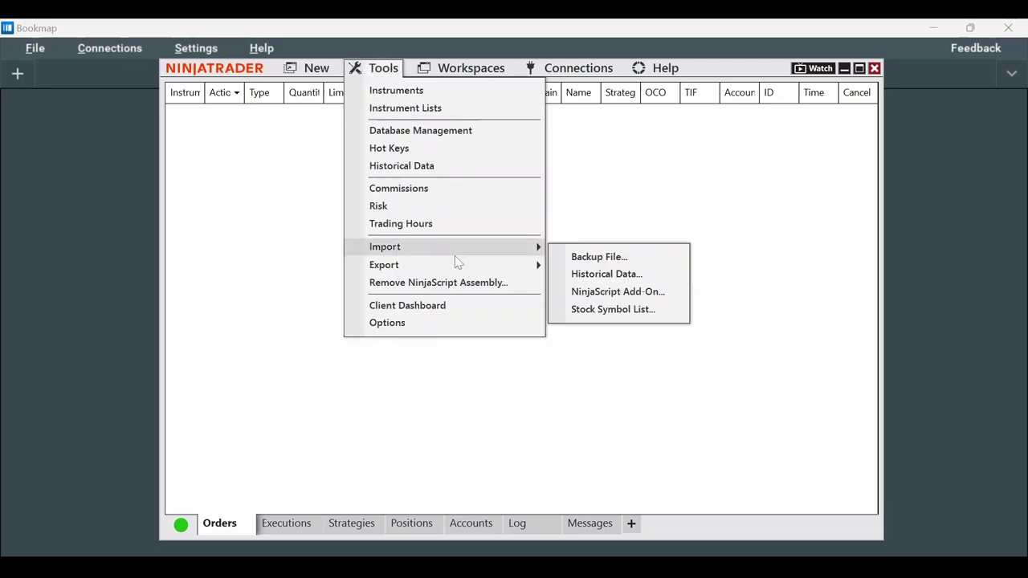
pyautogui.click(620, 294)
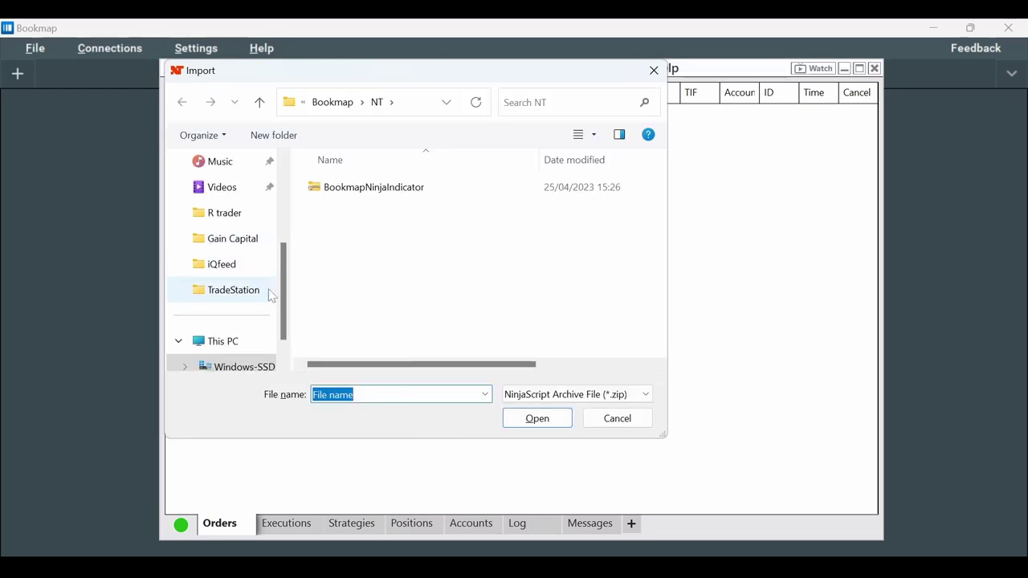
pyautogui.scroll(-2, 281, 345)
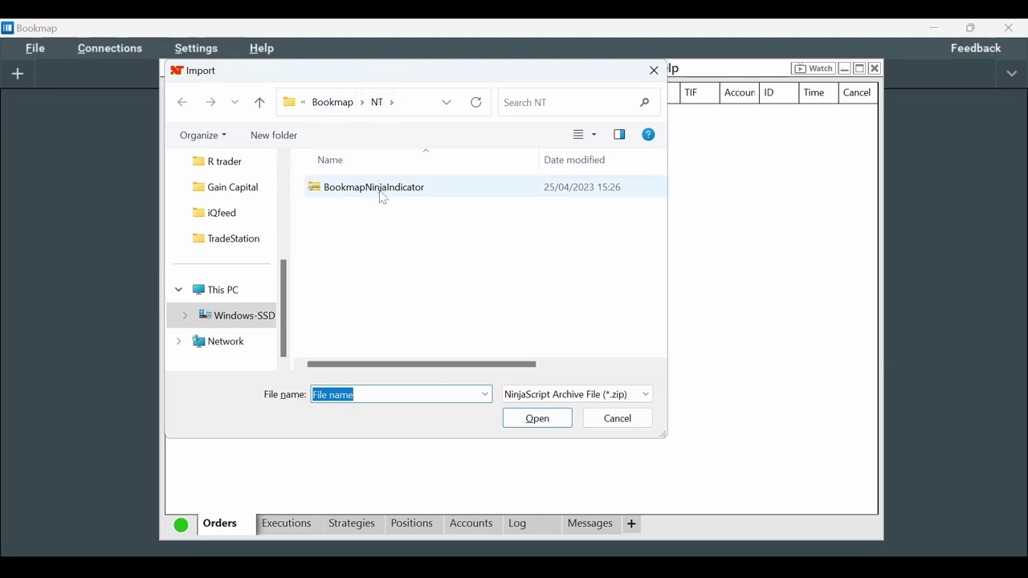
pyautogui.click(618, 418)
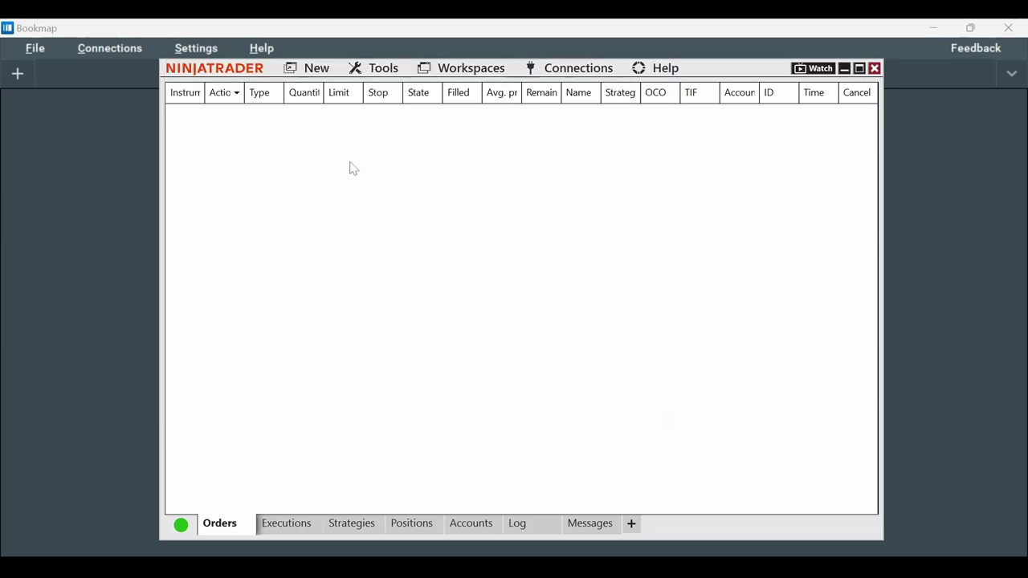
# Open a new 1-minute ES JUN23 chart in NinjaTrader.
pyautogui.click(320, 73)
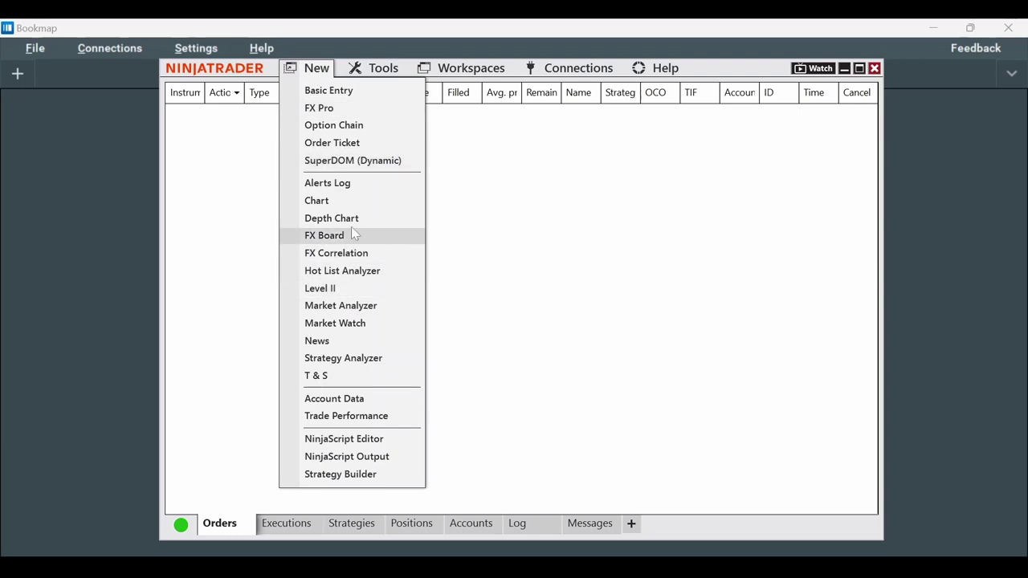
pyautogui.click(358, 197)
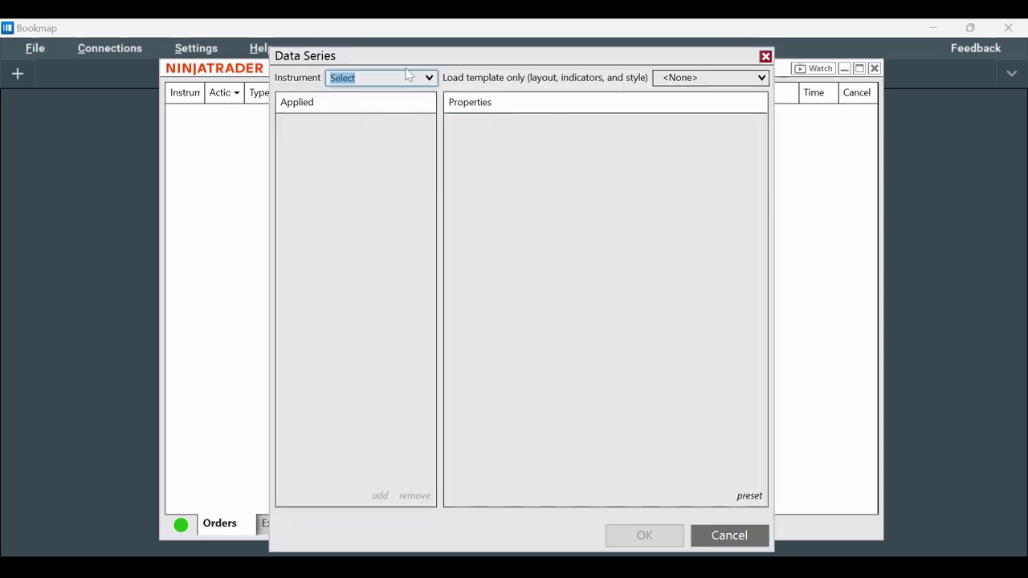
pyautogui.click(415, 76)
pyautogui.write('ES')
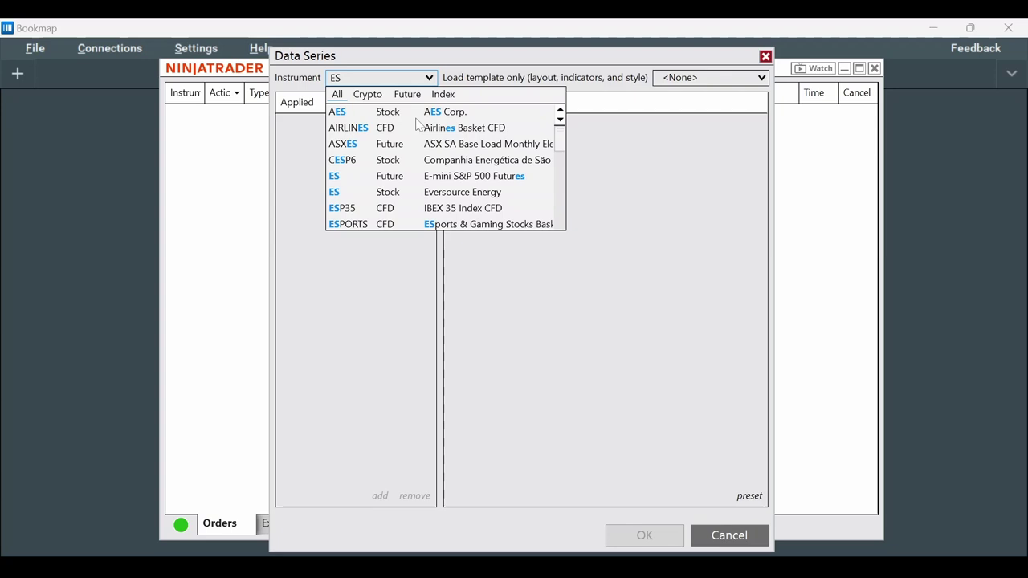
pyautogui.click(404, 177)
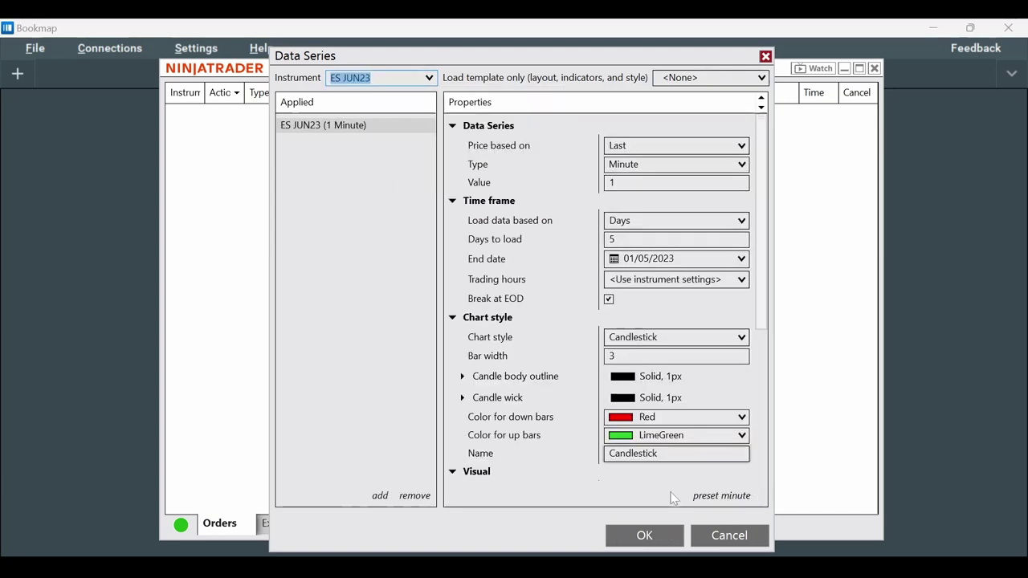
pyautogui.click(658, 543)
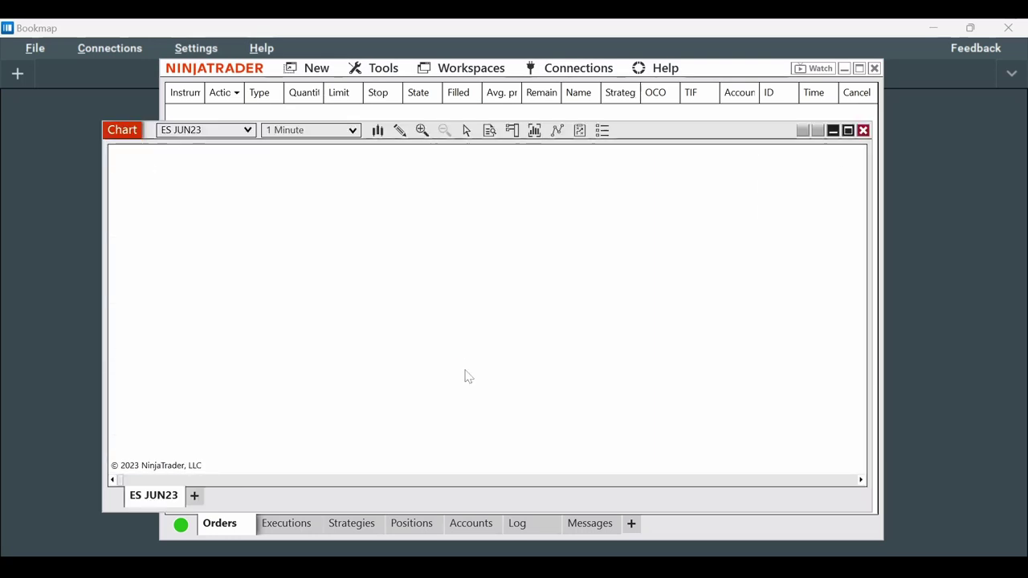
# Add the Bookmap indicator to the ES JUN23 chart.
pyautogui.click(557, 134)
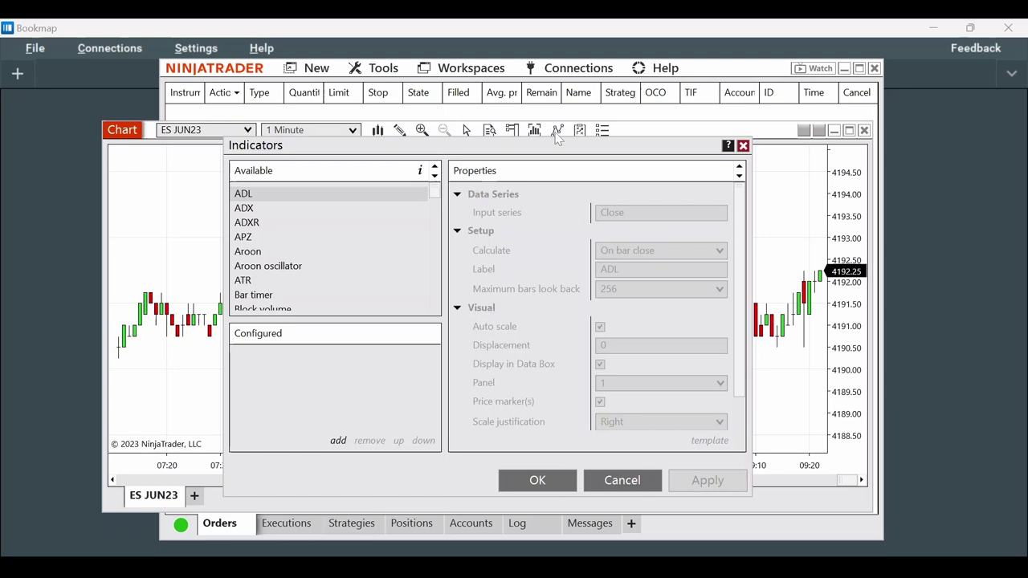
pyautogui.scroll(-3, 410, 208)
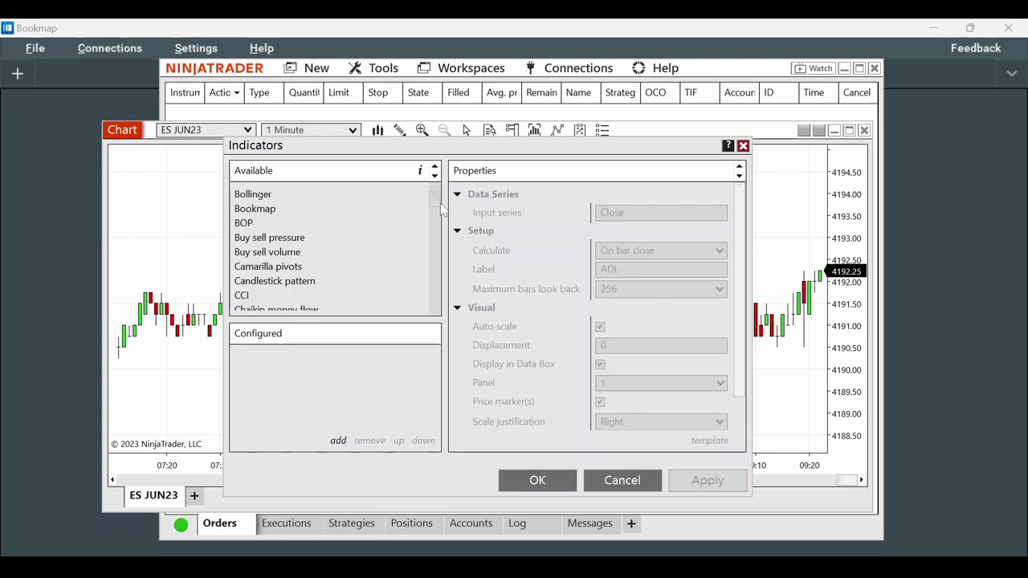
pyautogui.doubleClick(358, 211)
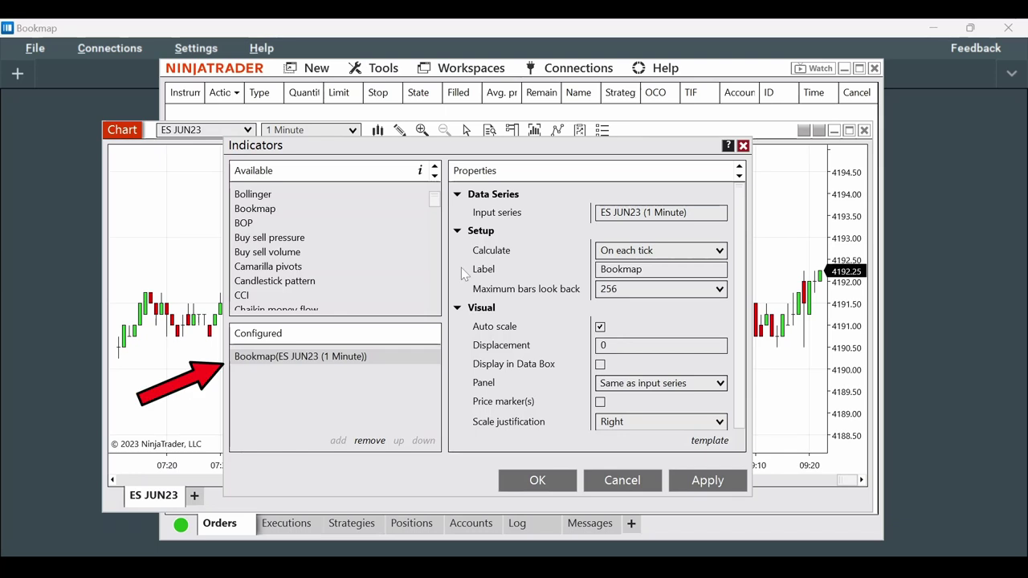
pyautogui.click(537, 480)
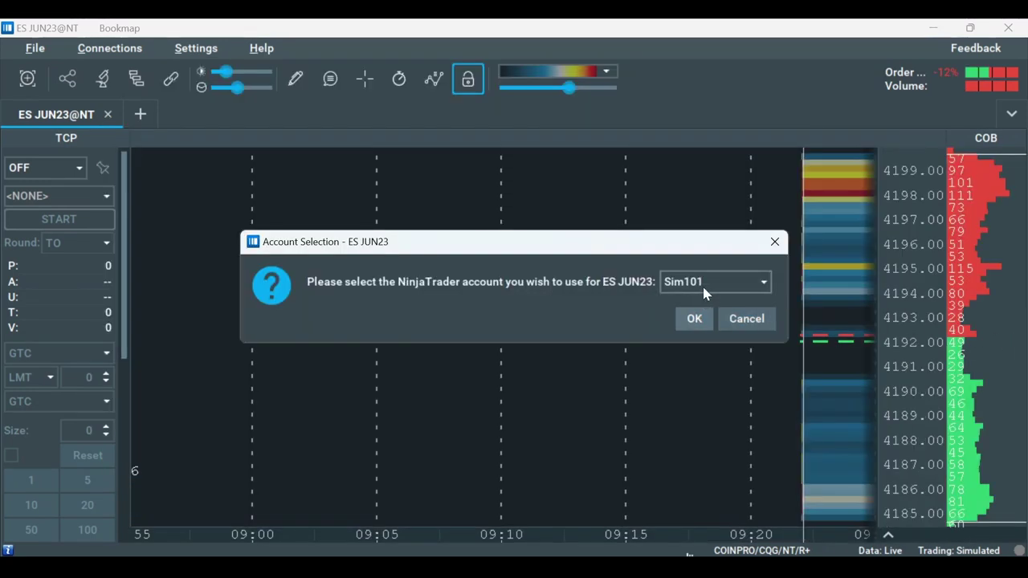
# Confirm Sim101 as the trading account for ES JUN23.
pyautogui.click(702, 287)
pyautogui.click(710, 313)
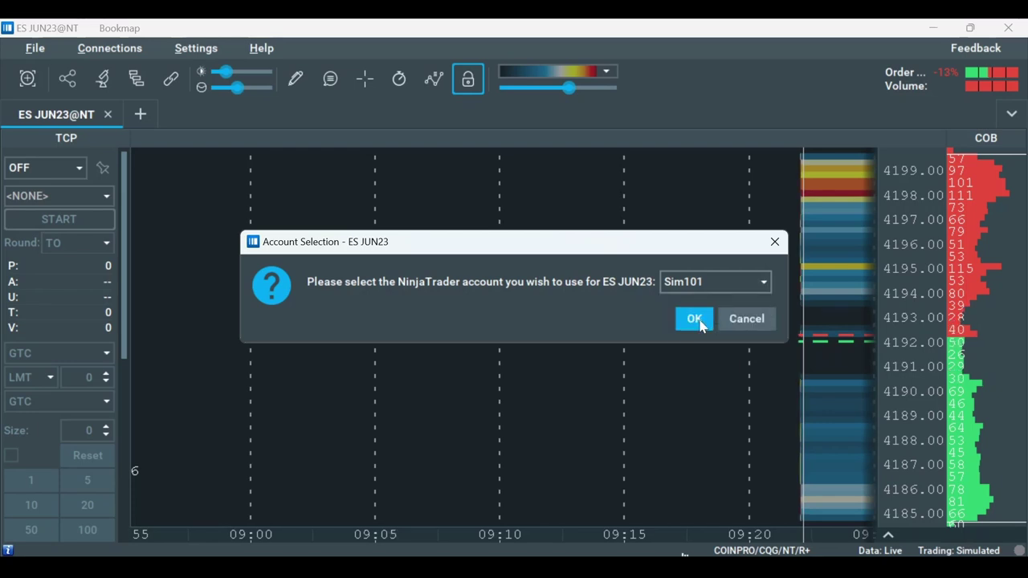
pyautogui.click(695, 319)
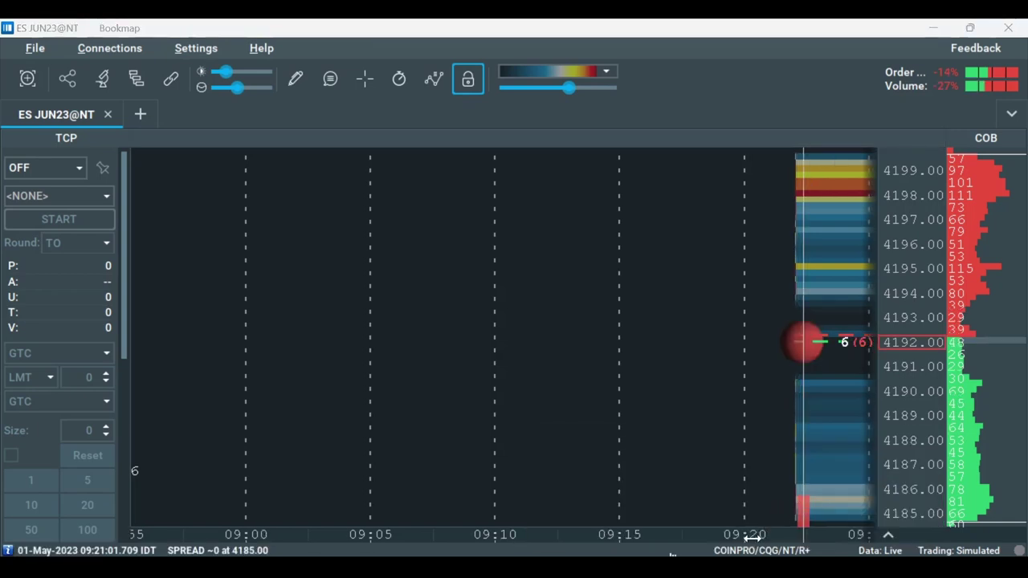
# Reload the ES JUN23 chart with F5 and minimize it.
pyautogui.click(852, 493)
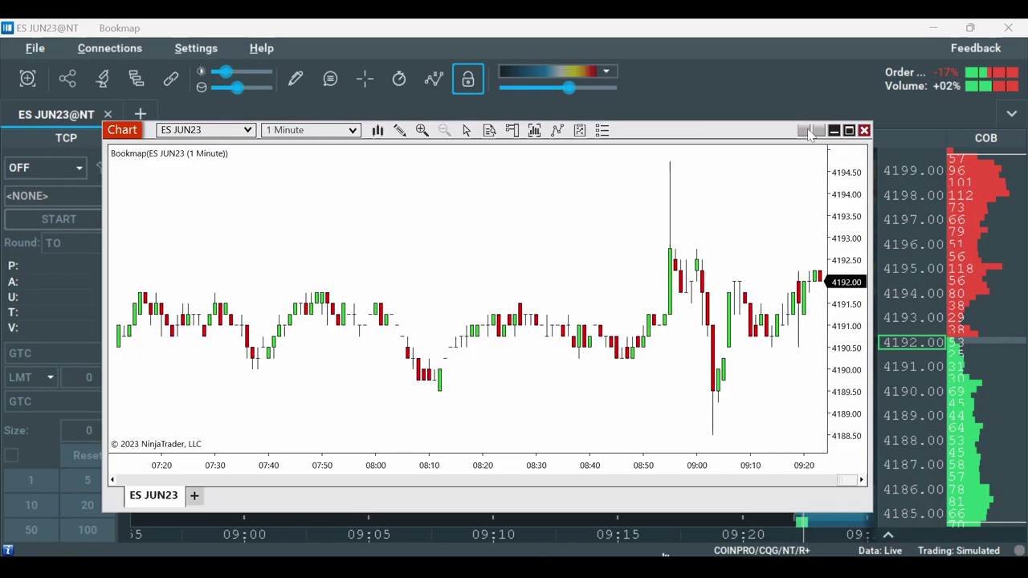
pyautogui.press('F5')
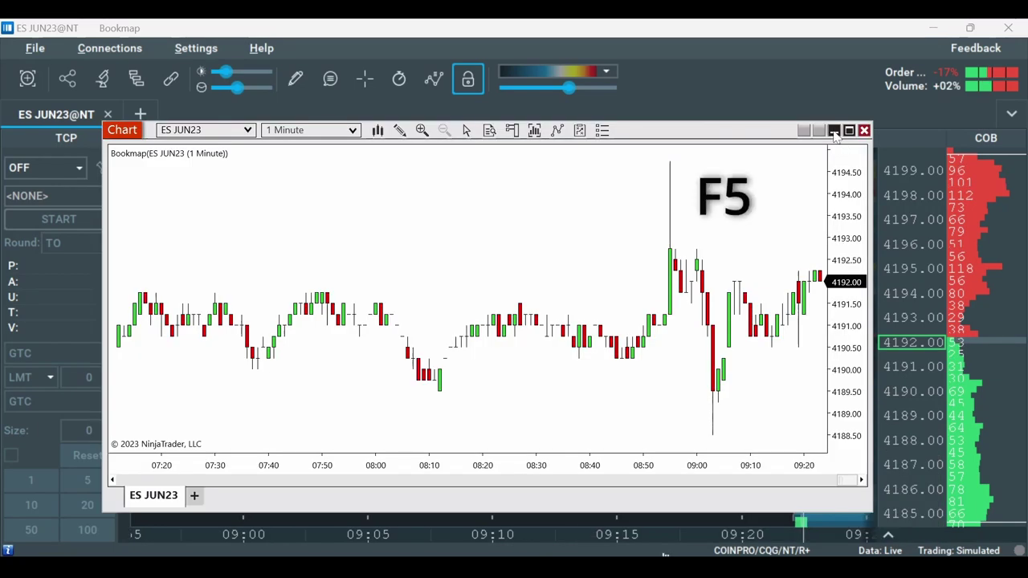
pyautogui.click(834, 131)
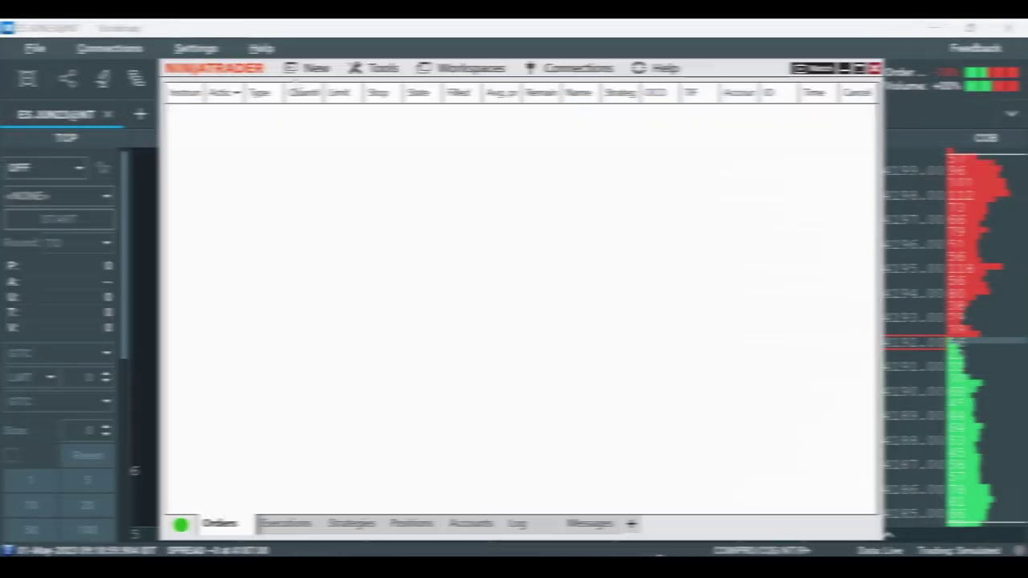
# Open a new 1-minute NQ JUN23 chart in NinjaTrader.
pyautogui.click(313, 69)
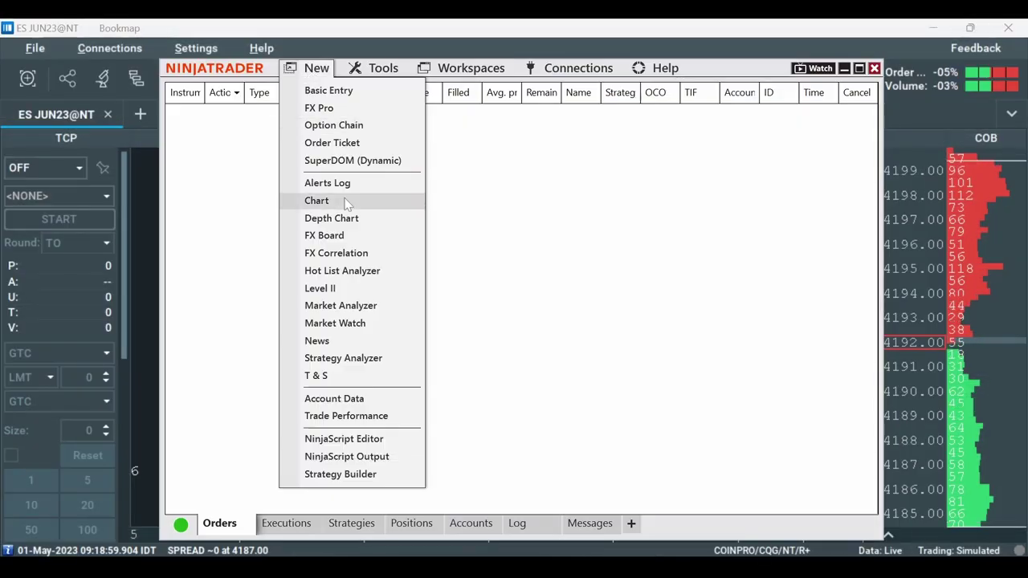
pyautogui.click(317, 200)
pyautogui.write('NQ')
pyautogui.click(435, 131)
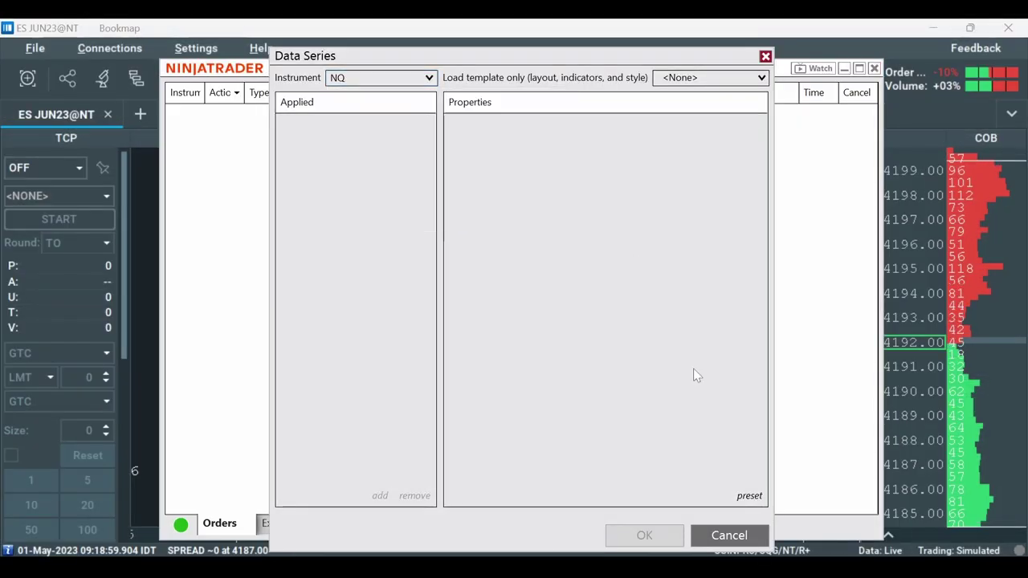
pyautogui.click(644, 535)
# Attach the Bookmap indicator to the NQ chart and view the NQ JUN23@NT heatmap.
pyautogui.click(578, 150)
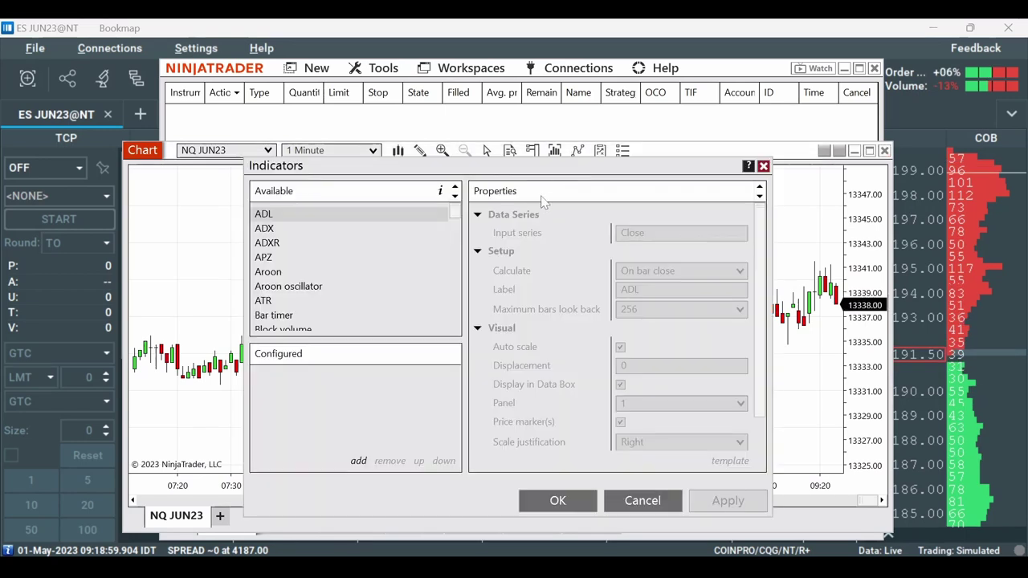
pyautogui.scroll(-2, 458, 225)
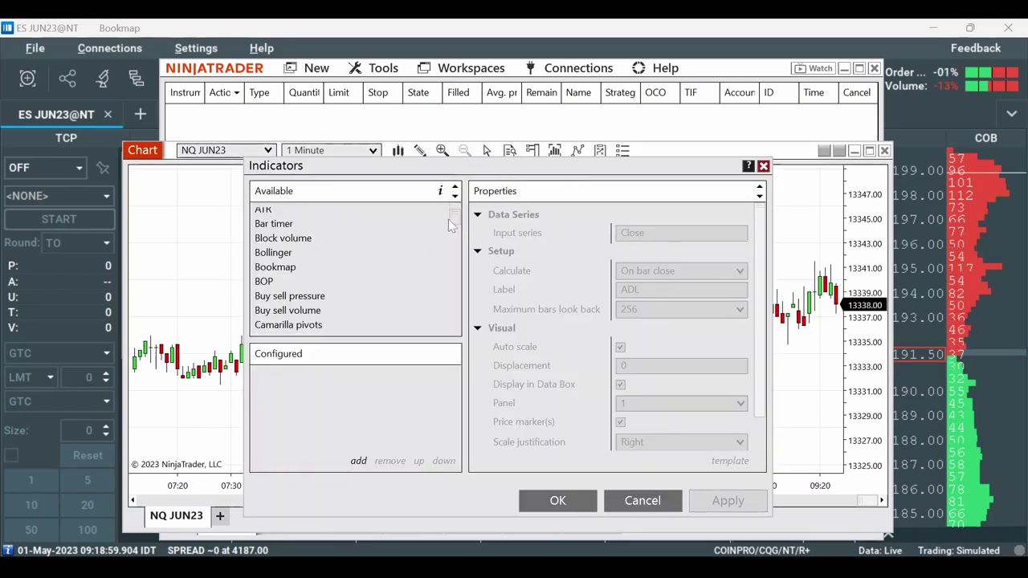
pyautogui.doubleClick(333, 268)
pyautogui.click(553, 500)
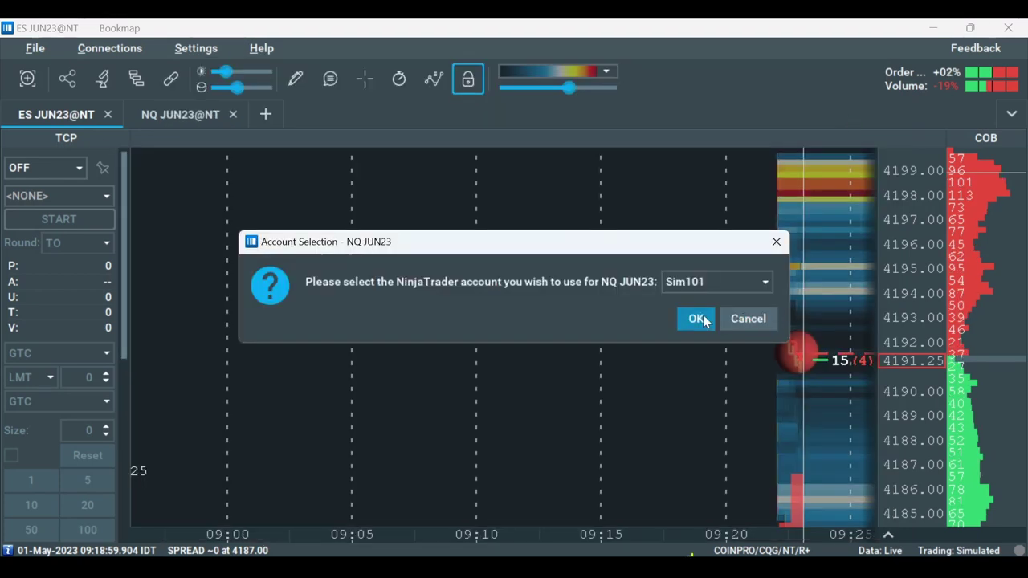
pyautogui.click(693, 319)
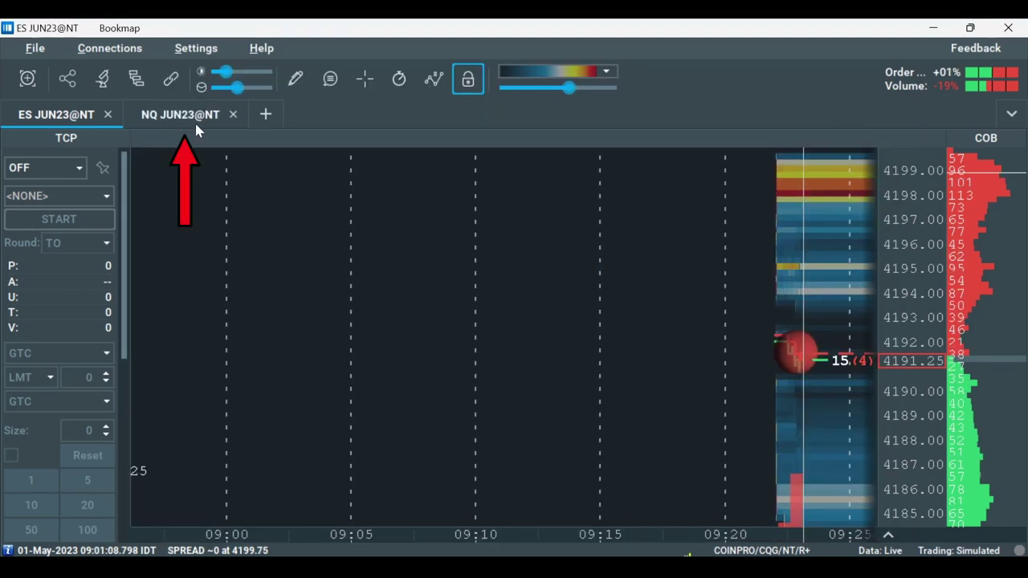
pyautogui.click(174, 122)
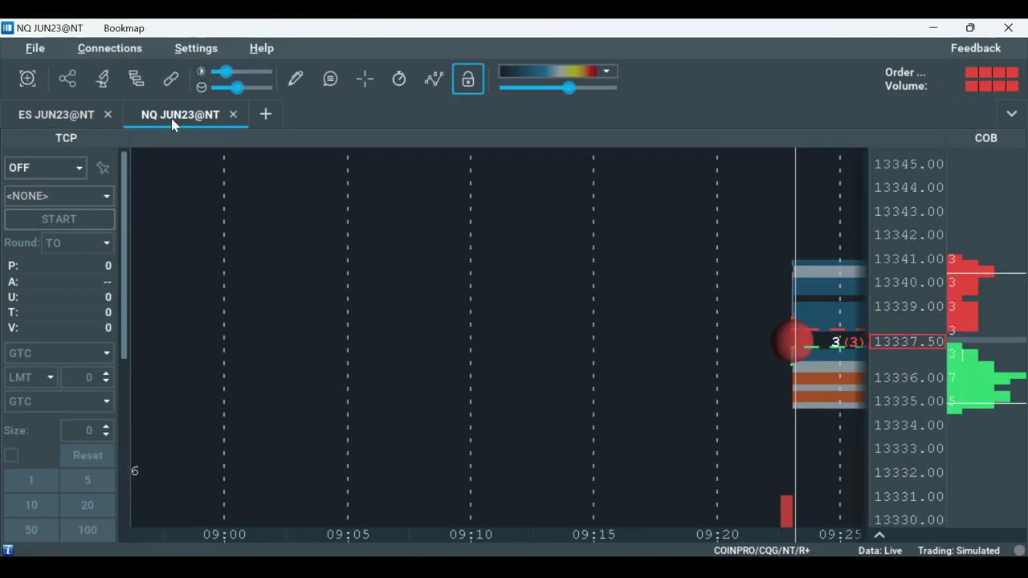